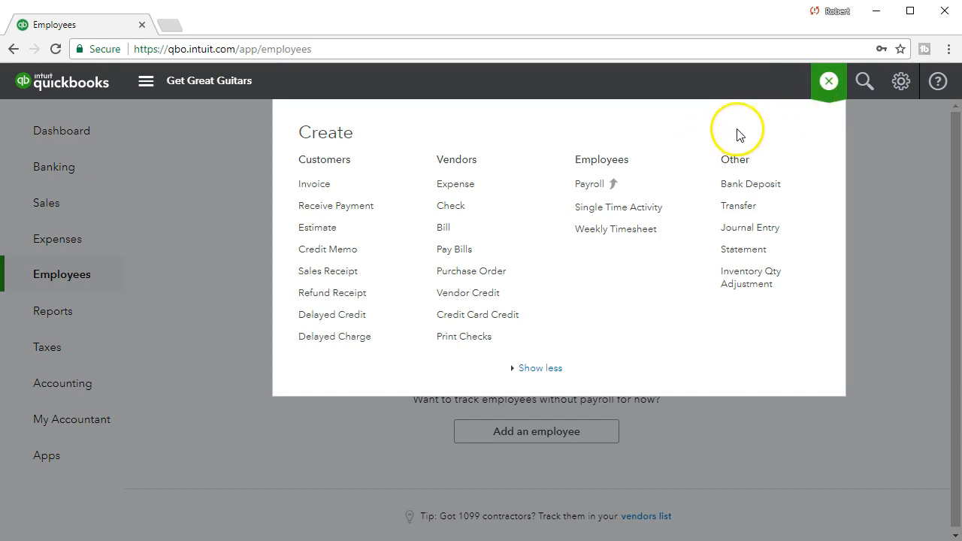
# Close the Create menu's list of customer, vendor, employee and other transactions
pyautogui.click(829, 82)
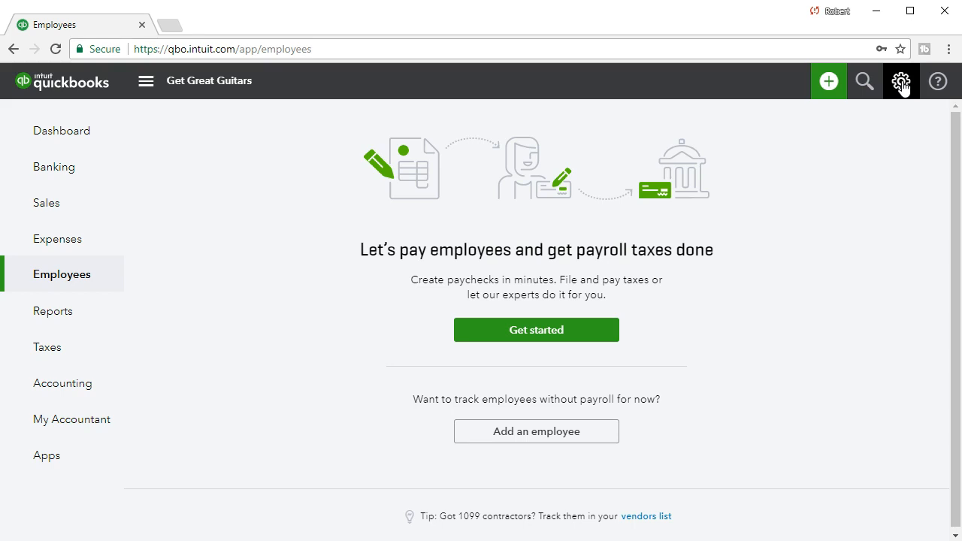
# Open Account and Settings from the gear menu to view the Get Great Guitars company details
pyautogui.click(902, 84)
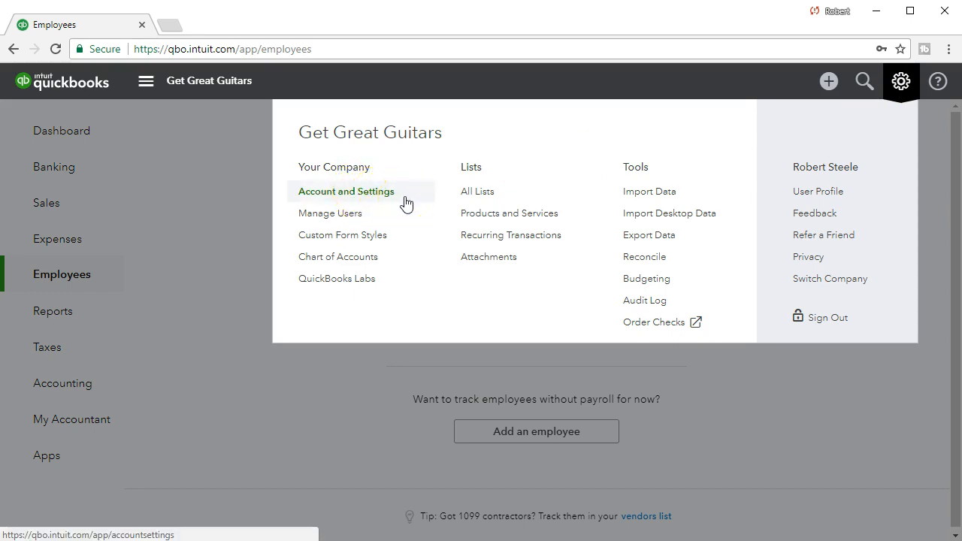
pyautogui.click(406, 204)
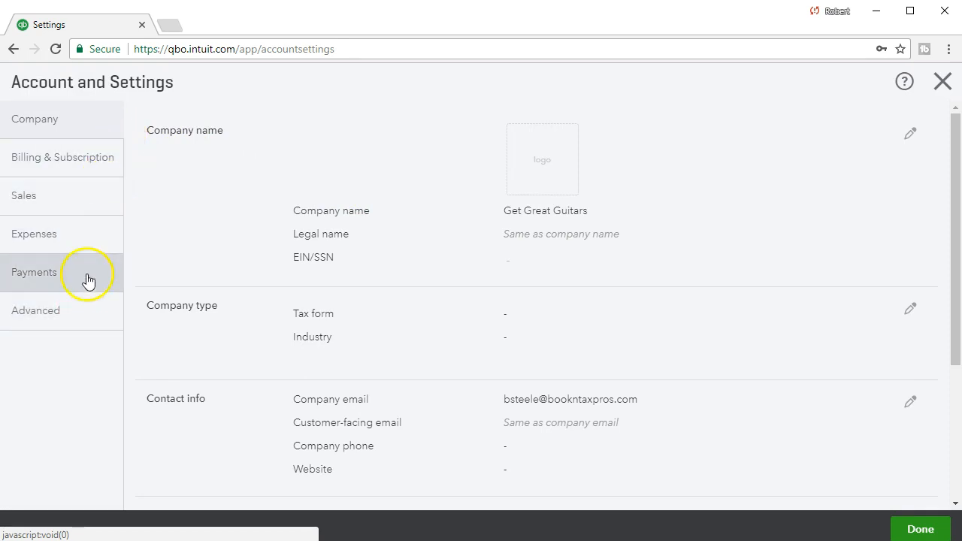
pyautogui.click(114, 137)
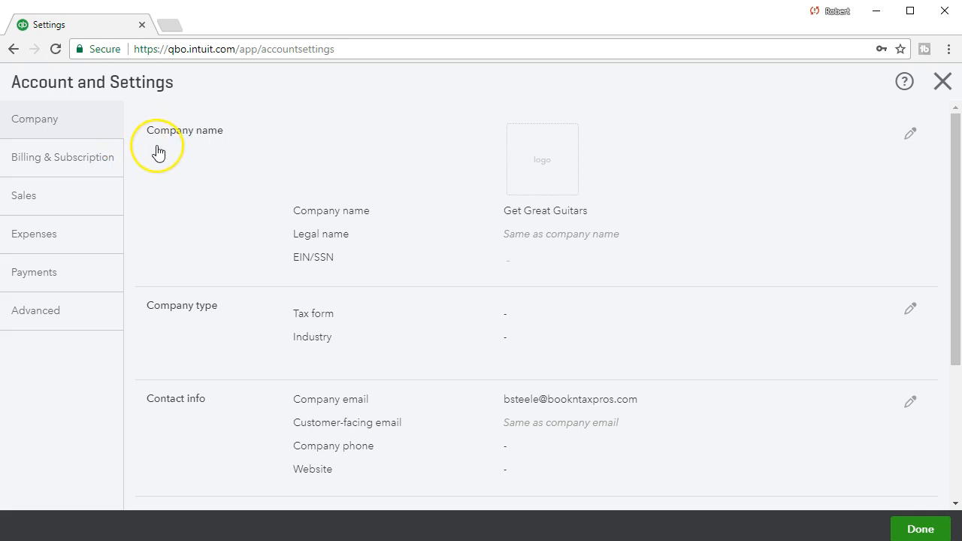
pyautogui.click(163, 276)
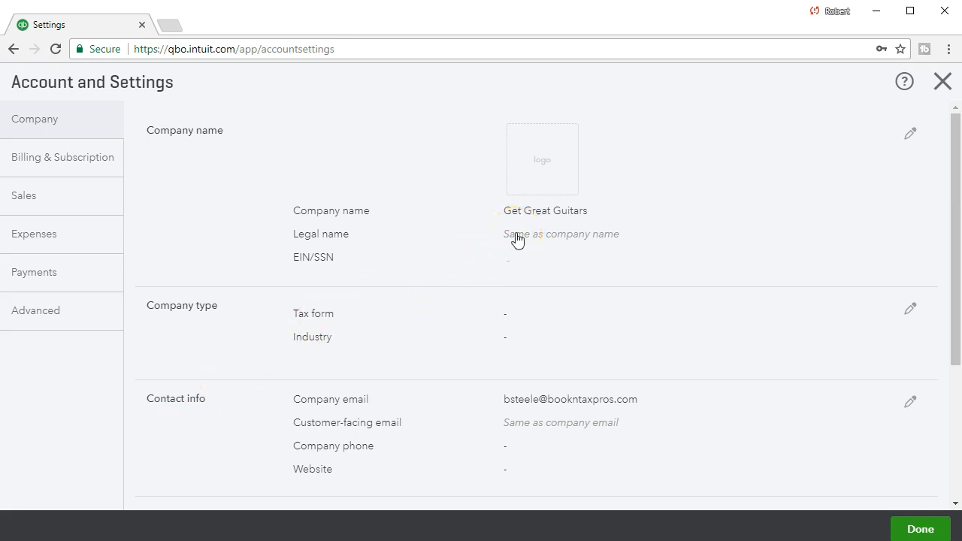
# Edit the company name section and pick 34.png from the Desktop as the logo
pyautogui.click(531, 188)
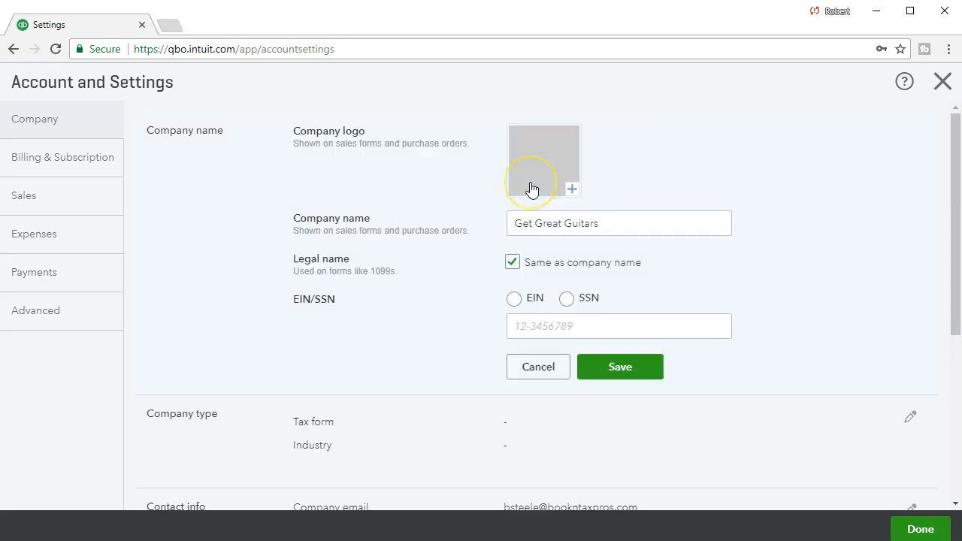
pyautogui.click(572, 193)
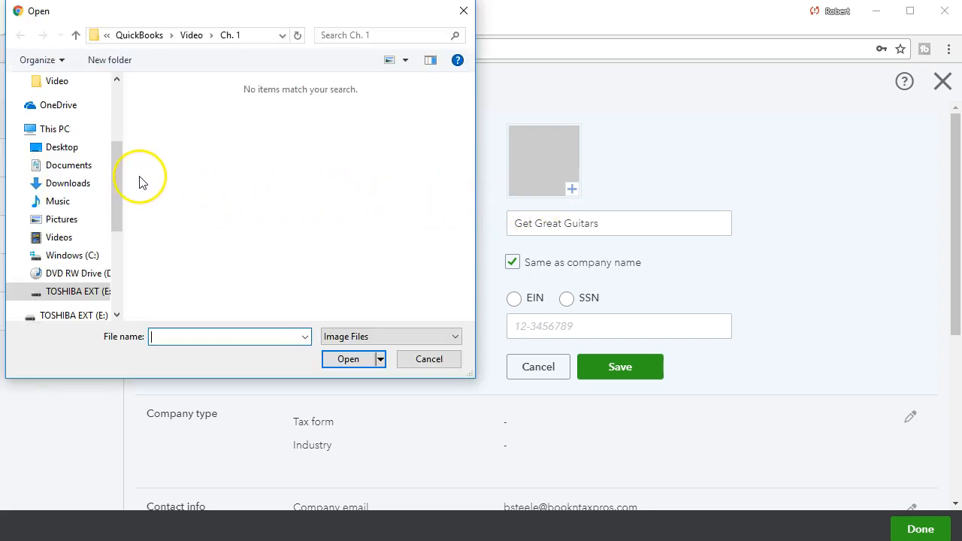
pyautogui.click(79, 149)
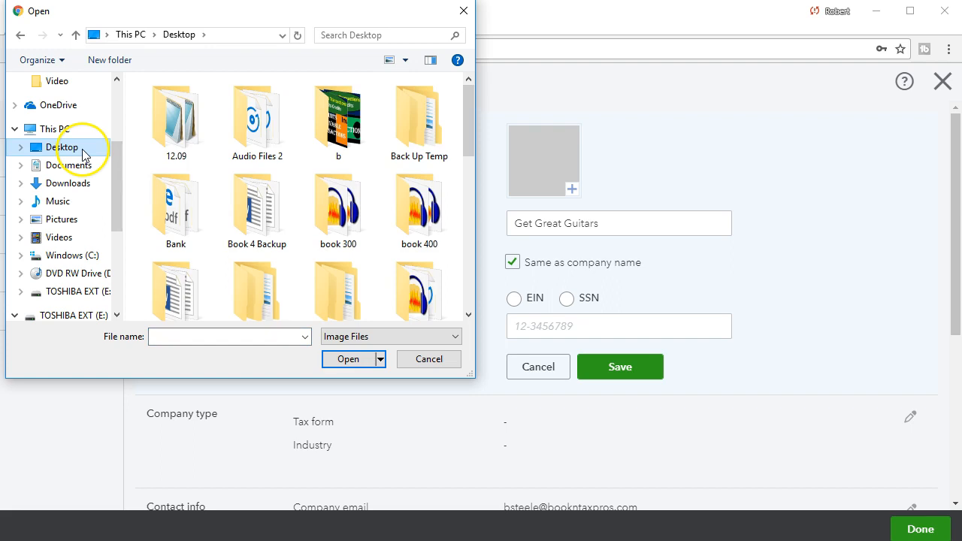
pyautogui.scroll(-6, 239, 199)
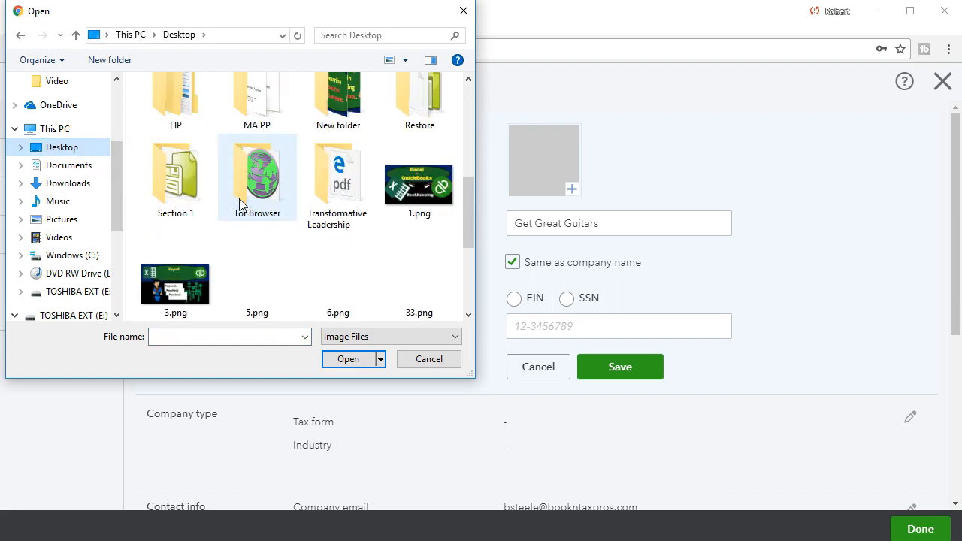
pyautogui.scroll(-3, 239, 199)
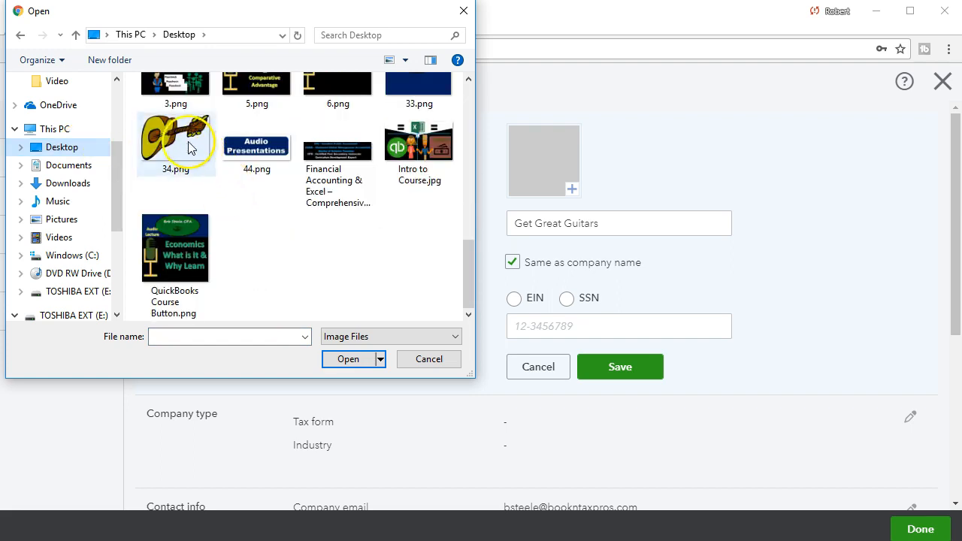
pyautogui.doubleClick(187, 144)
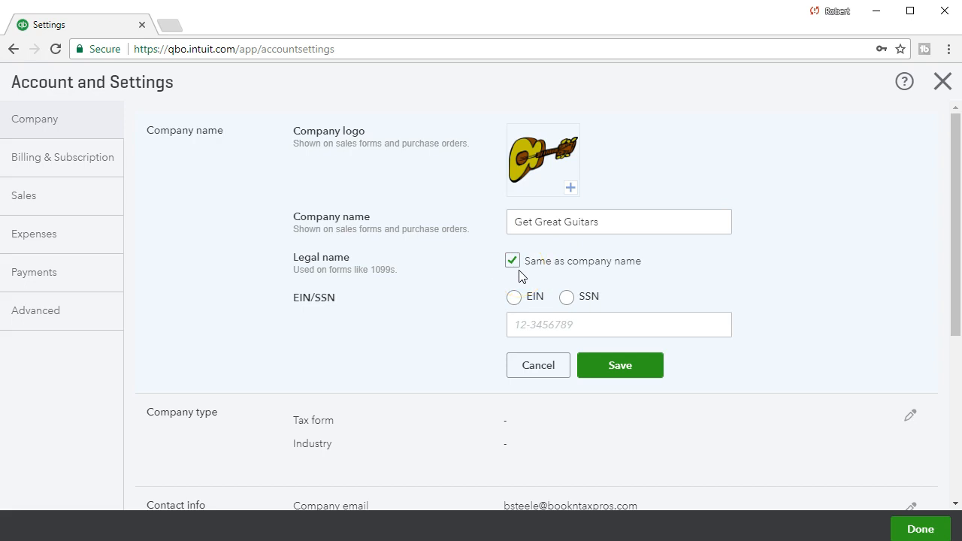
# Mark the tax ID as an EIN, enter the company's EIN, and save with the new logo
pyautogui.moveTo(491, 300)
pyautogui.click(512, 299)
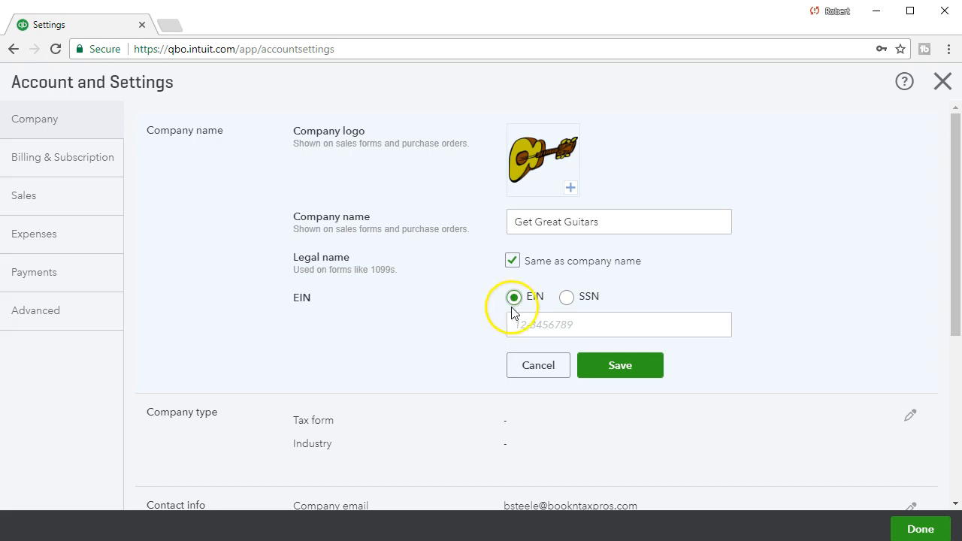
pyautogui.click(515, 324)
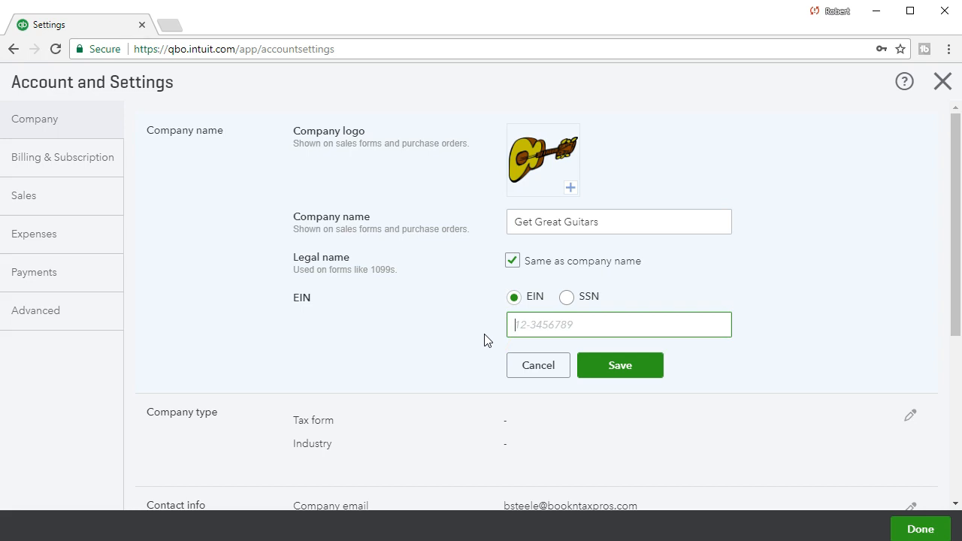
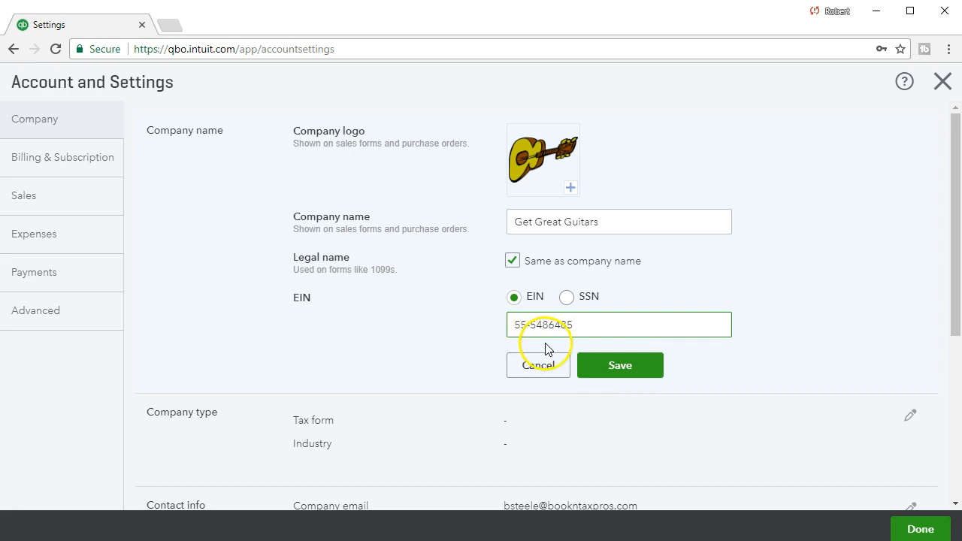
pyautogui.click(604, 367)
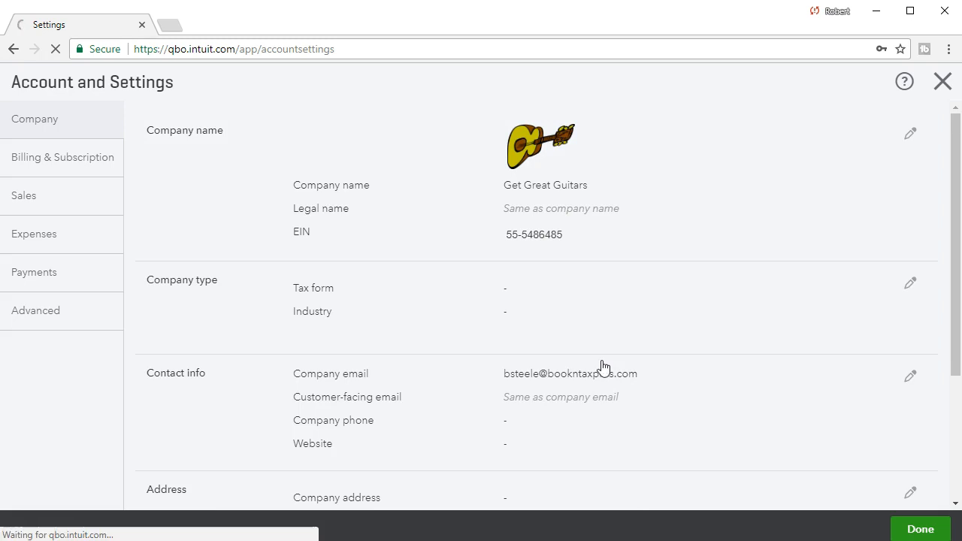
pyautogui.click(594, 366)
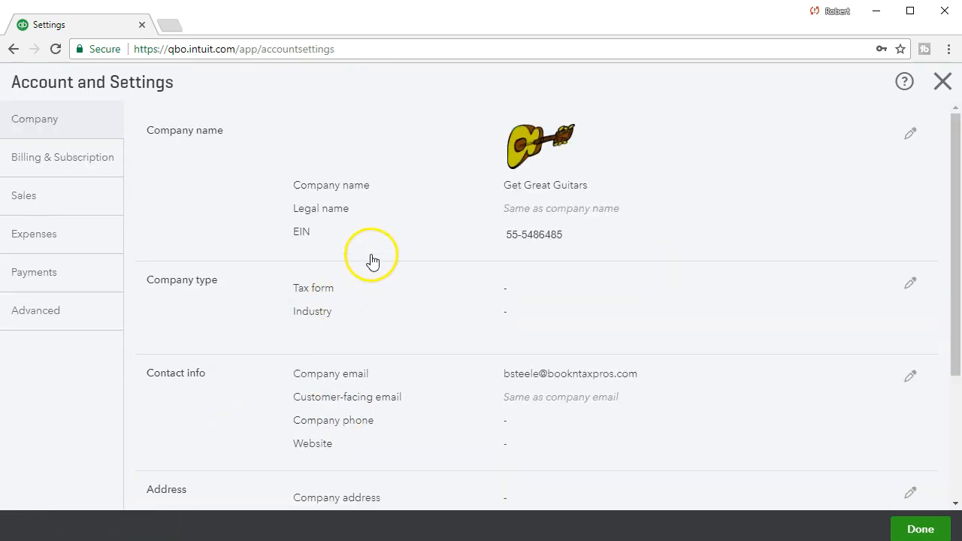
# Open the Company name, Company type and then Contact info sections for editing
pyautogui.click(392, 221)
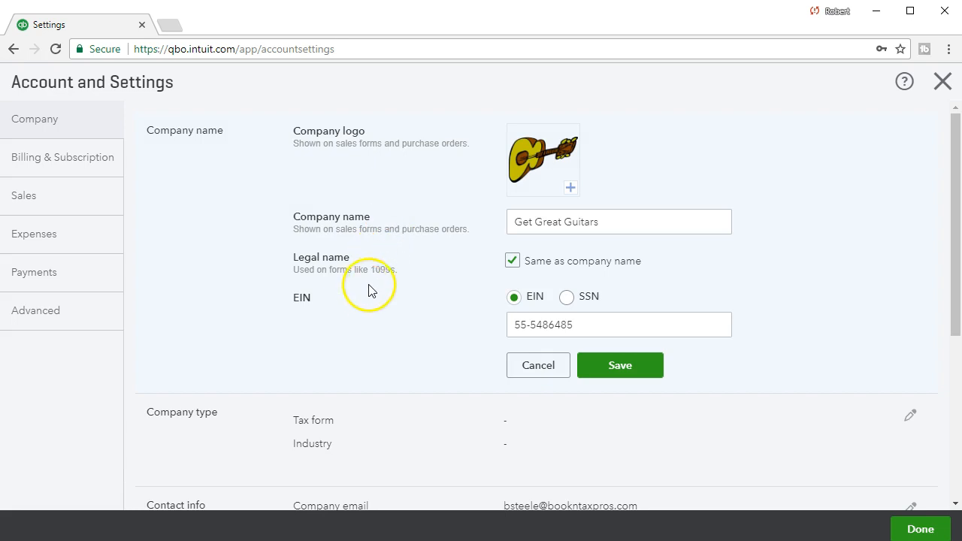
pyautogui.scroll(-1, 369, 301)
pyautogui.scroll(1, 369, 303)
pyautogui.scroll(-1, 369, 303)
pyautogui.scroll(-1, 258, 374)
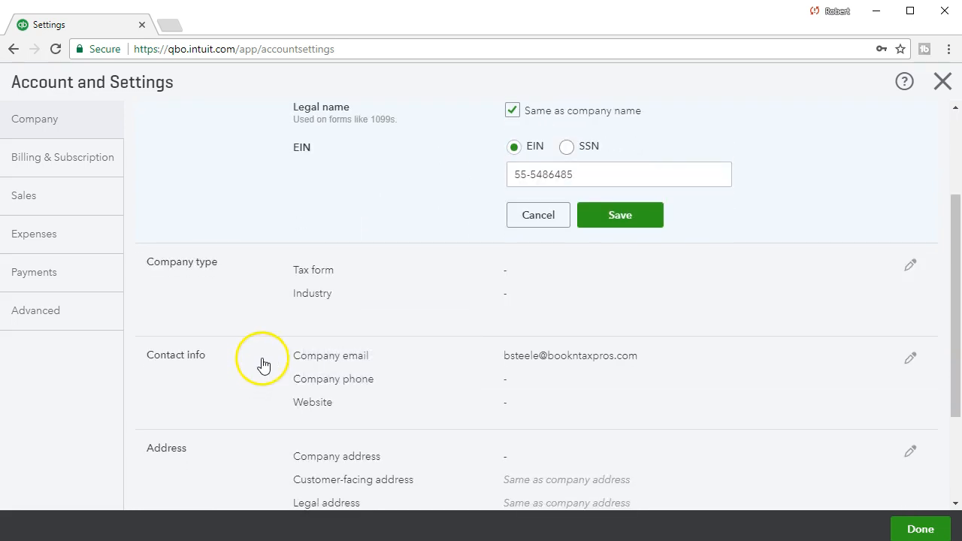
pyautogui.click(287, 303)
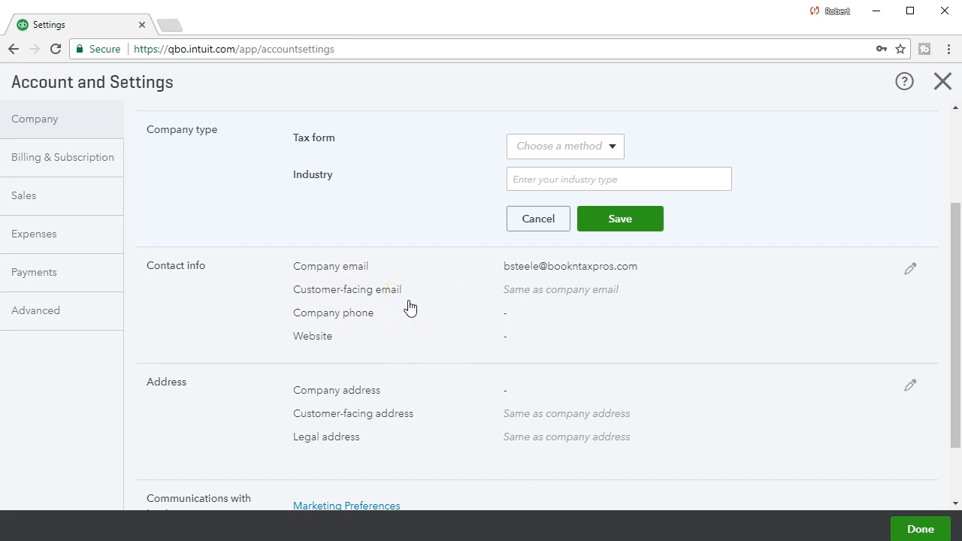
pyautogui.click(390, 329)
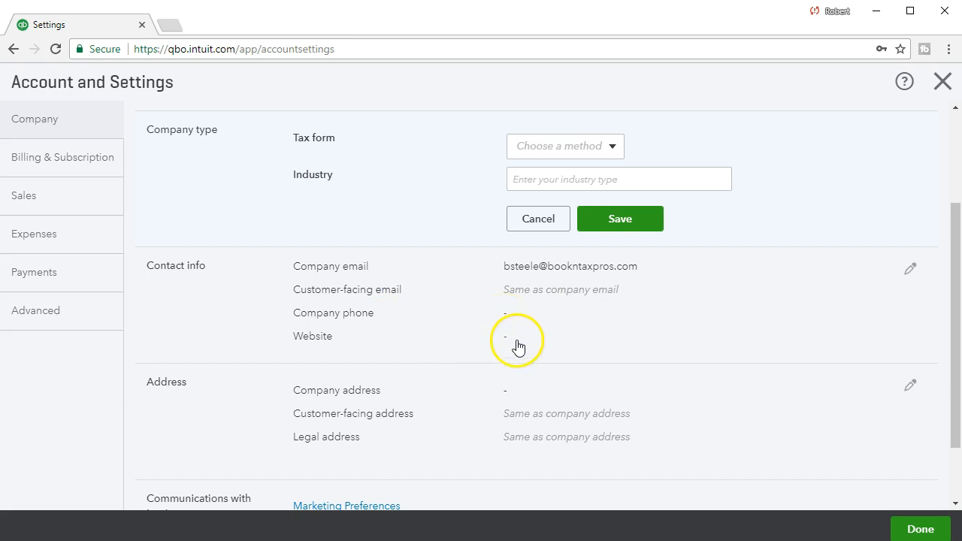
pyautogui.click(516, 346)
pyautogui.scroll(-2, 517, 342)
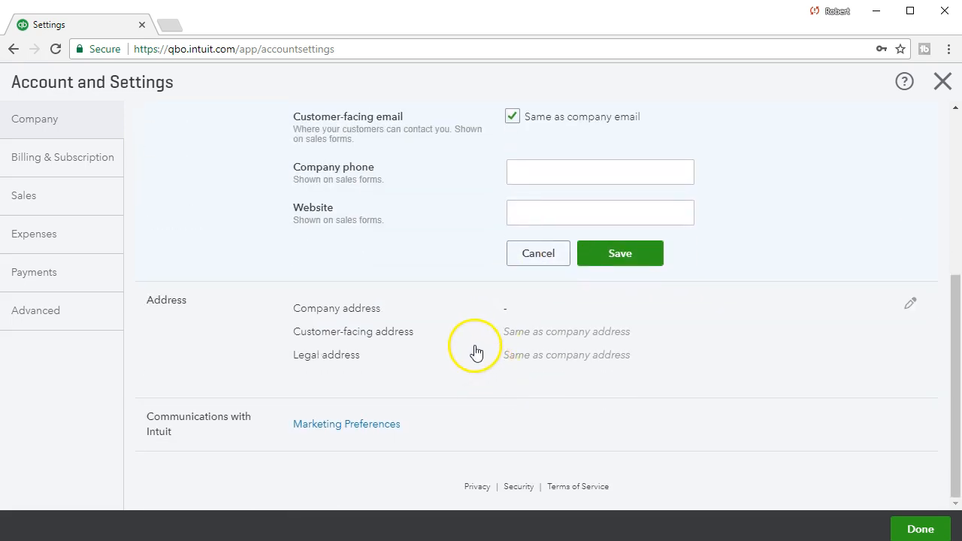
# Fill in the company's street, city, state and ZIP from a suggested address and save it
pyautogui.click(472, 348)
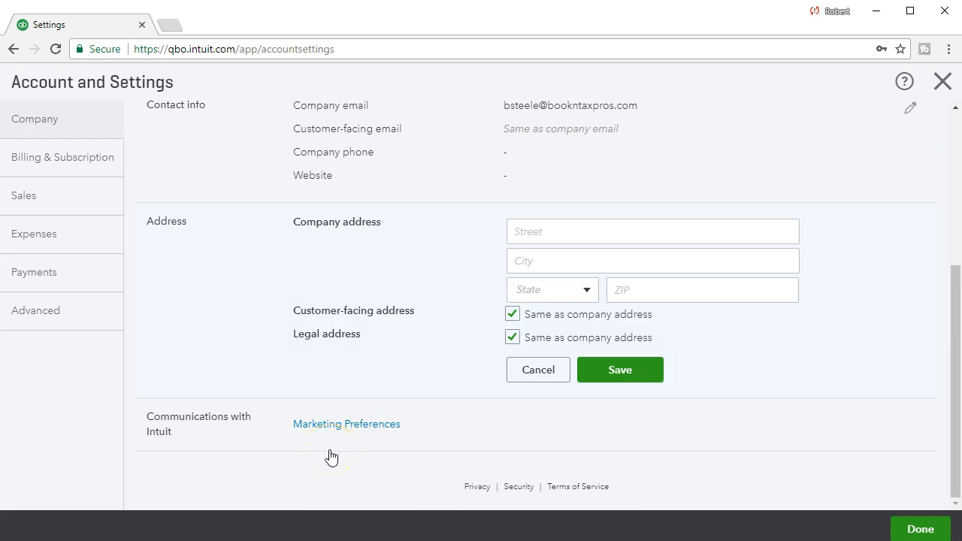
pyautogui.click(526, 231)
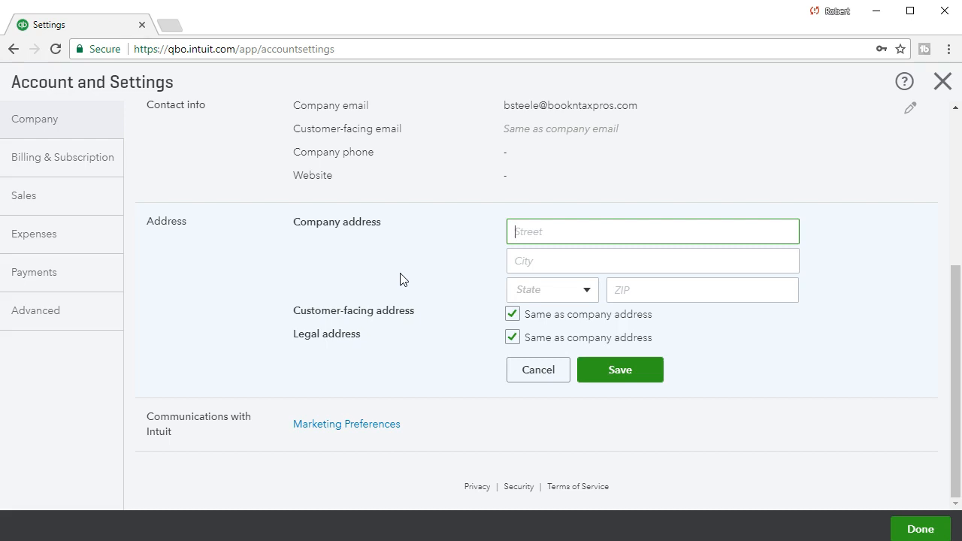
pyautogui.click(394, 281)
pyautogui.click(488, 260)
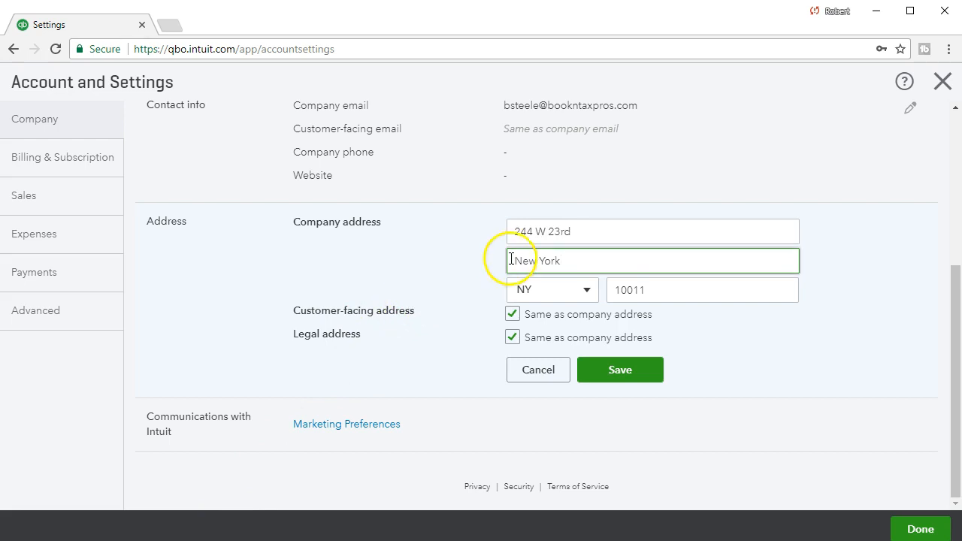
pyautogui.click(580, 235)
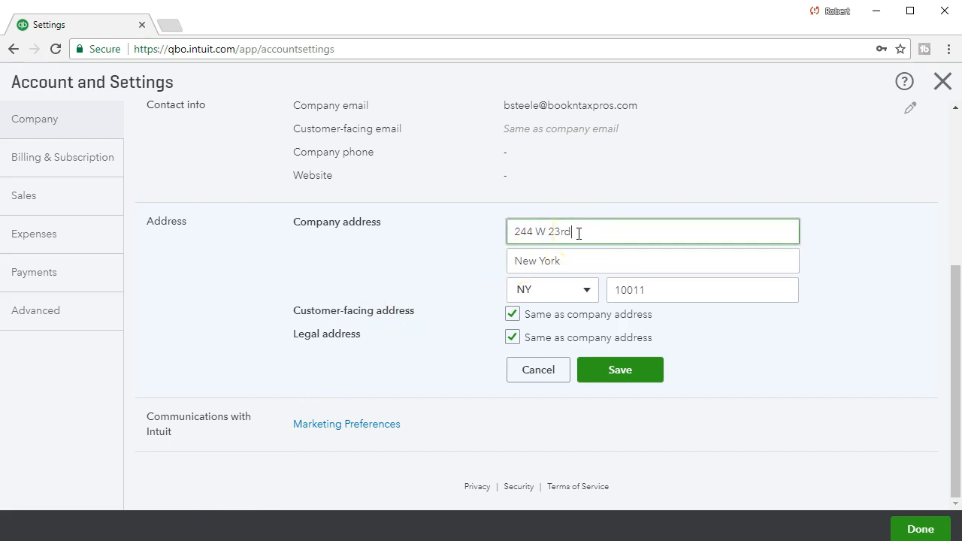
pyautogui.click(579, 260)
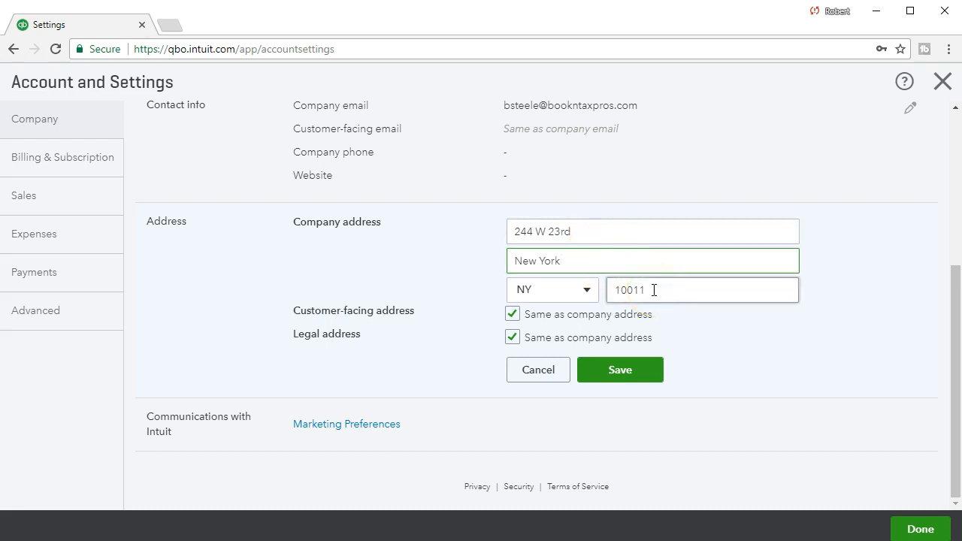
pyautogui.click(643, 371)
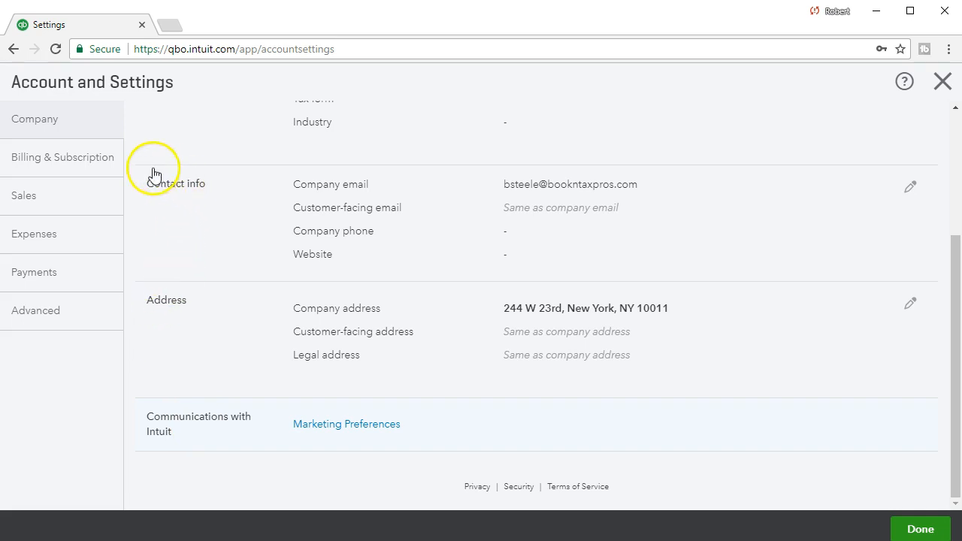
# Go to the Billing & Subscription settings
pyautogui.click(74, 168)
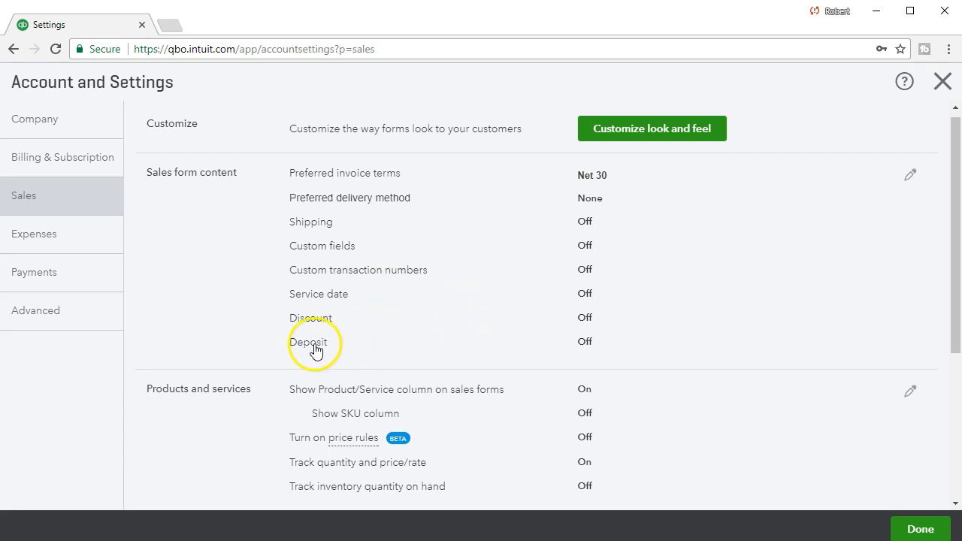
# Enable Track inventory quantity on hand under Products and services, save, and confirm with OK
pyautogui.scroll(-1, 267, 358)
pyautogui.scroll(-1, 265, 361)
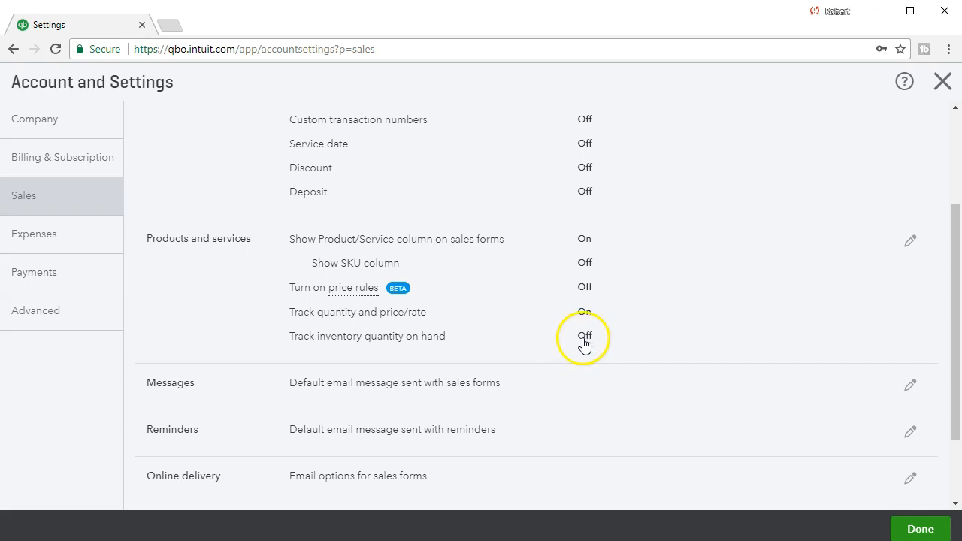
pyautogui.click(585, 342)
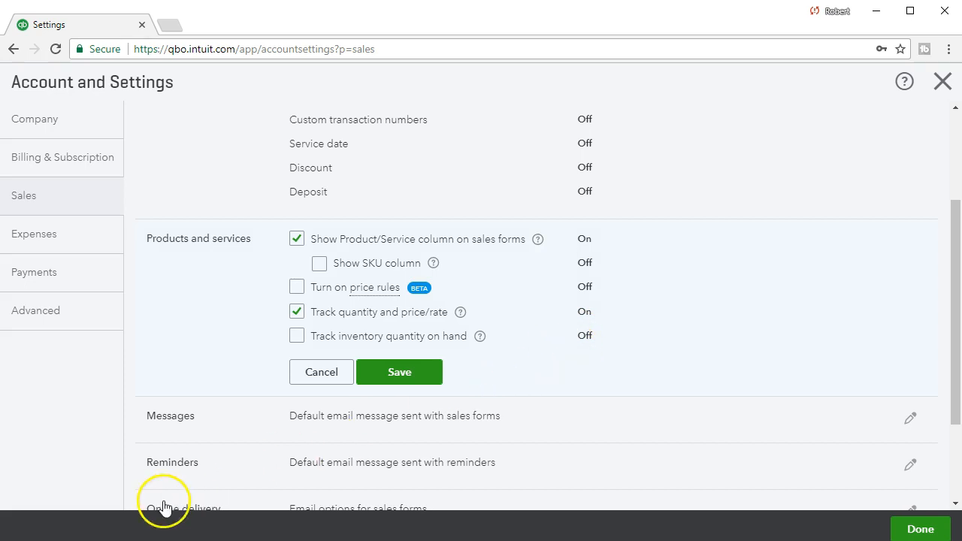
pyautogui.click(292, 337)
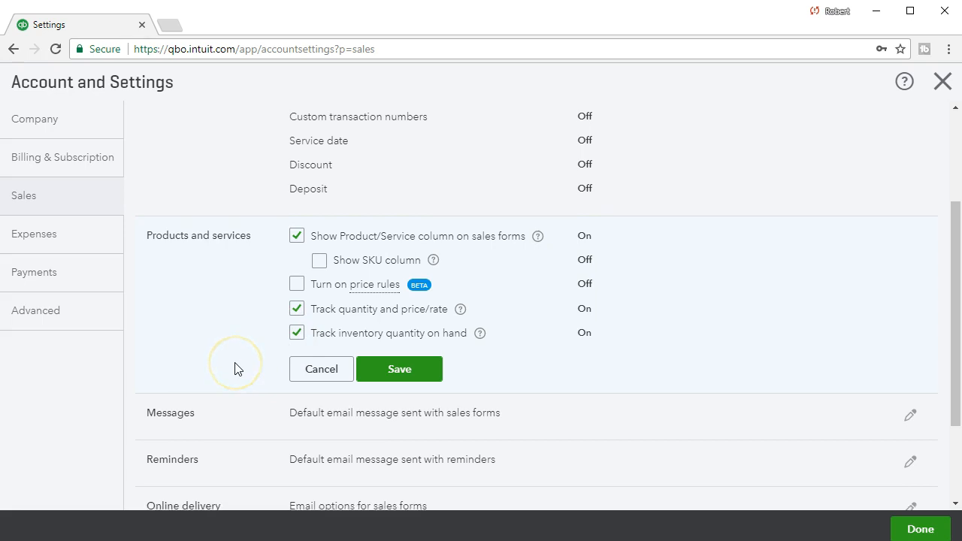
pyautogui.scroll(-1, 235, 369)
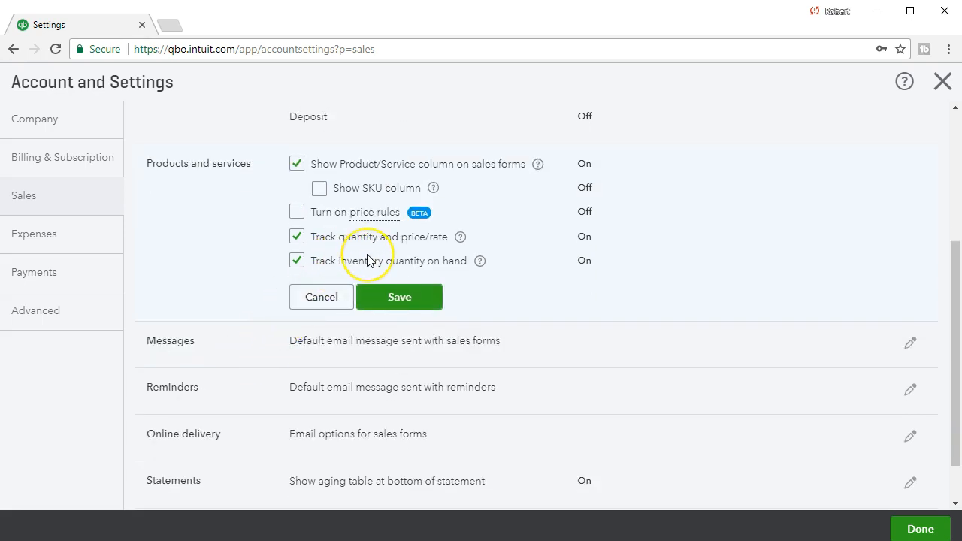
pyautogui.click(407, 301)
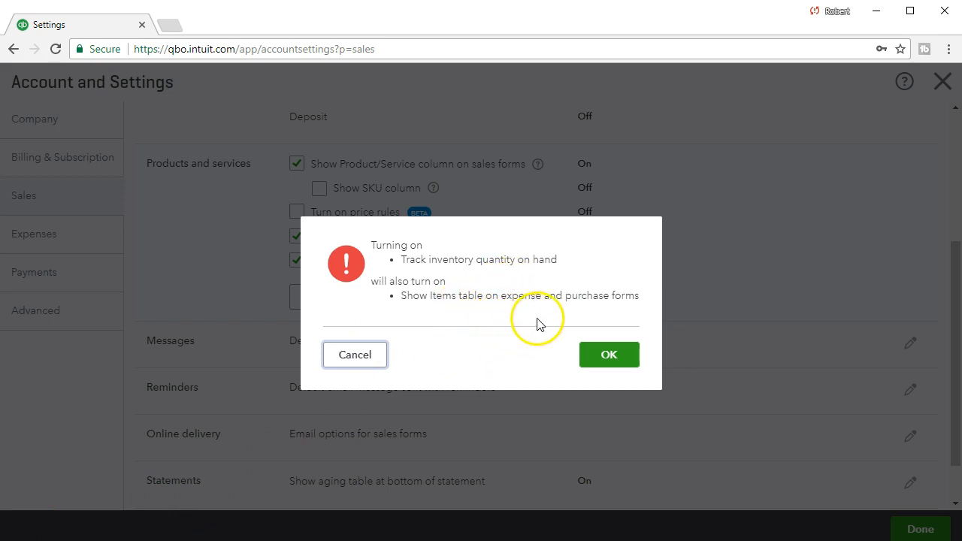
pyautogui.click(608, 357)
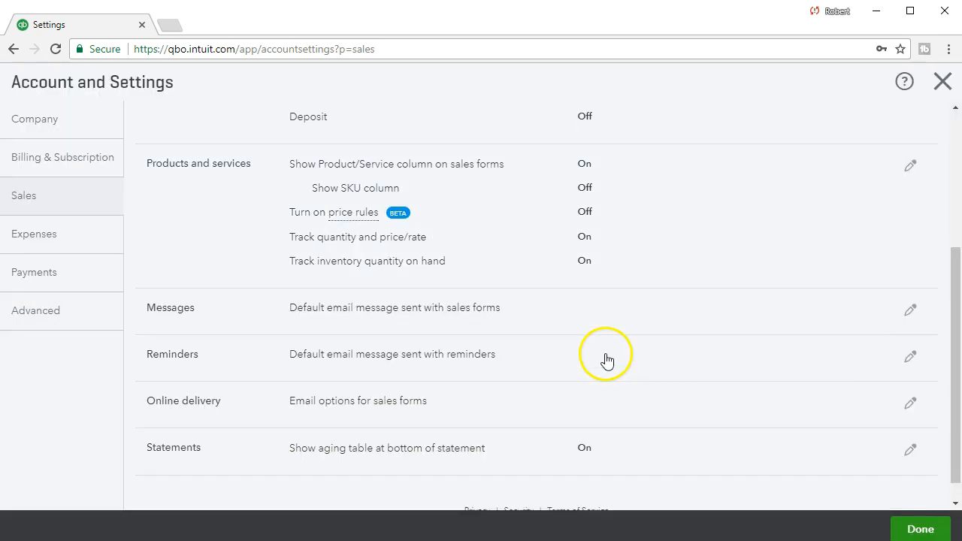
# Open and read through the default sales-form email message settings
pyautogui.click(357, 320)
pyautogui.scroll(-1, 219, 376)
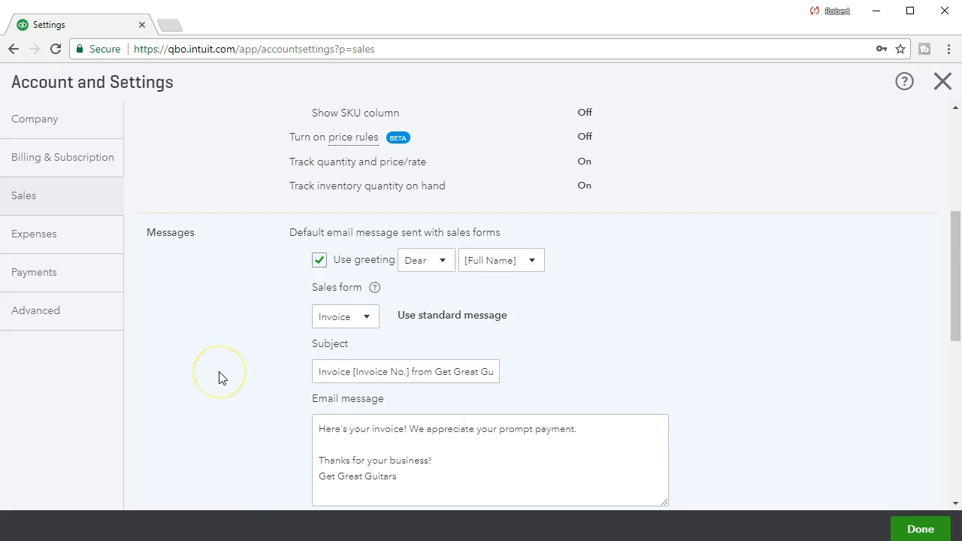
pyautogui.scroll(-1, 219, 378)
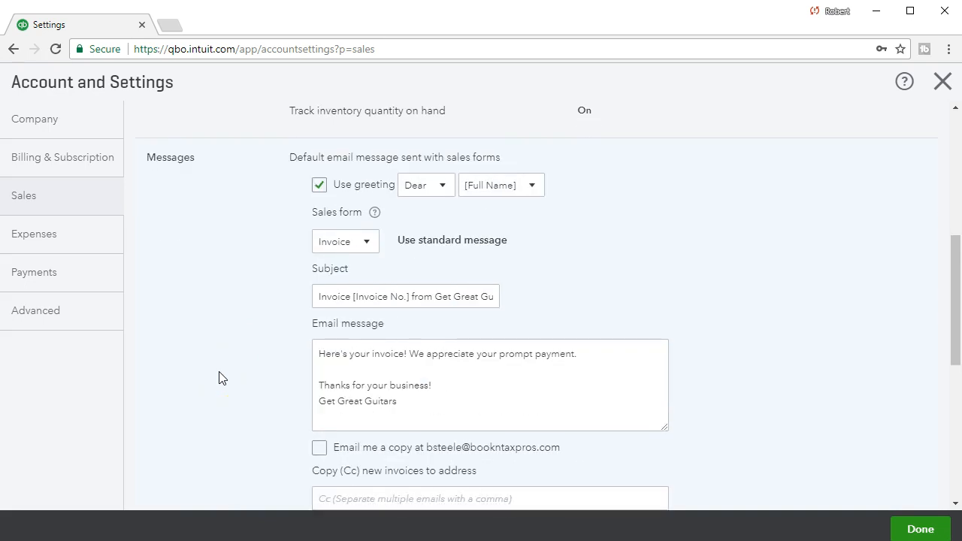
pyautogui.scroll(-1, 219, 378)
pyautogui.scroll(1, 220, 378)
pyautogui.scroll(-3, 219, 378)
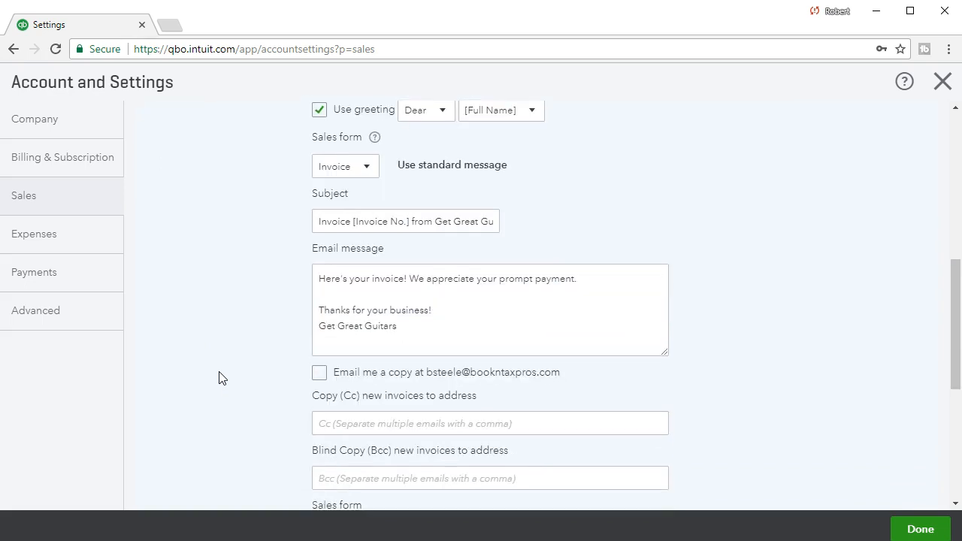
pyautogui.scroll(-2, 219, 378)
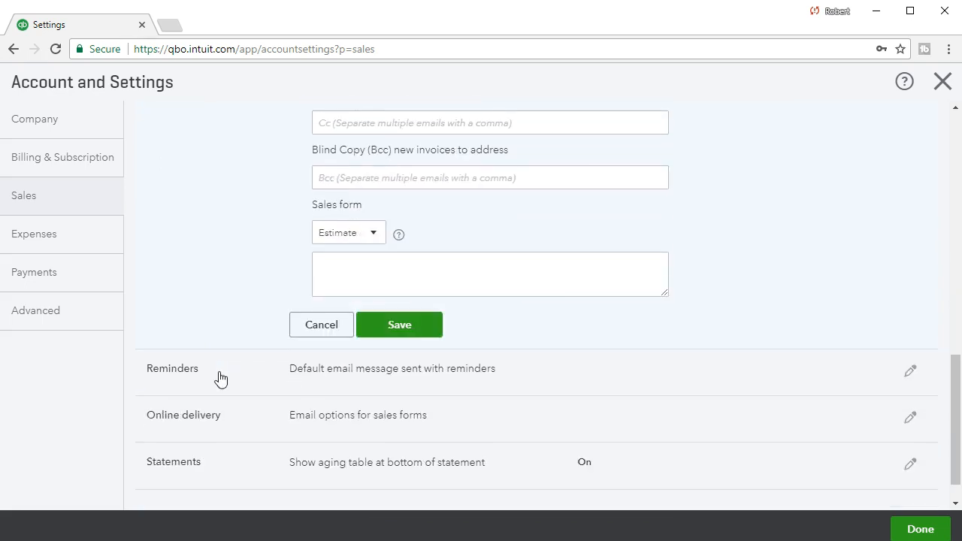
pyautogui.scroll(2, 219, 378)
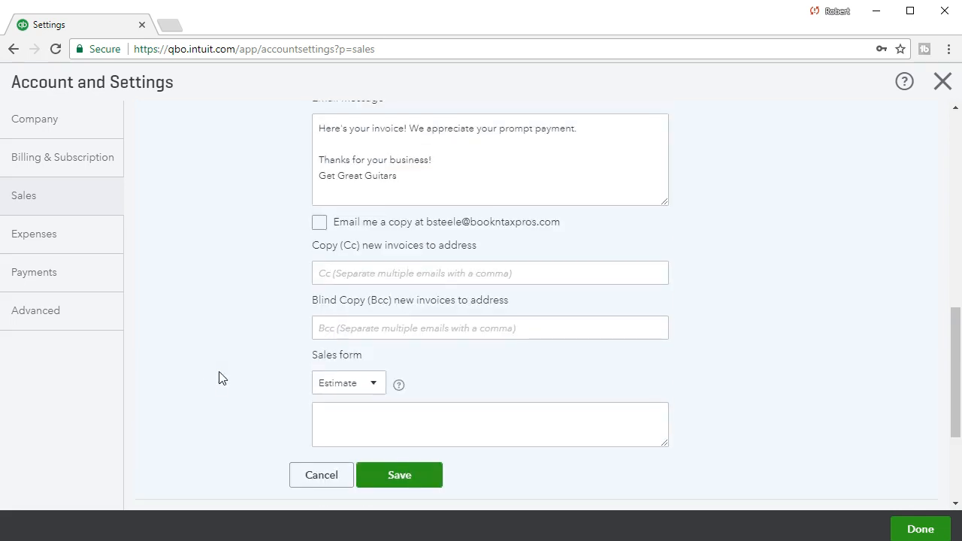
pyautogui.scroll(-3, 219, 378)
# Review the reminder email messages, then expand the Online delivery and Statements options
pyautogui.click(251, 345)
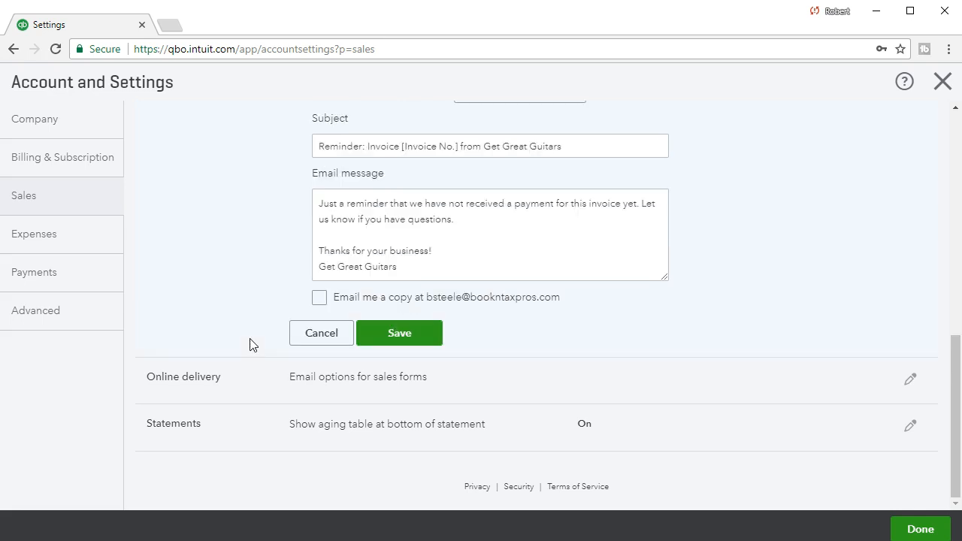
pyautogui.scroll(1, 251, 345)
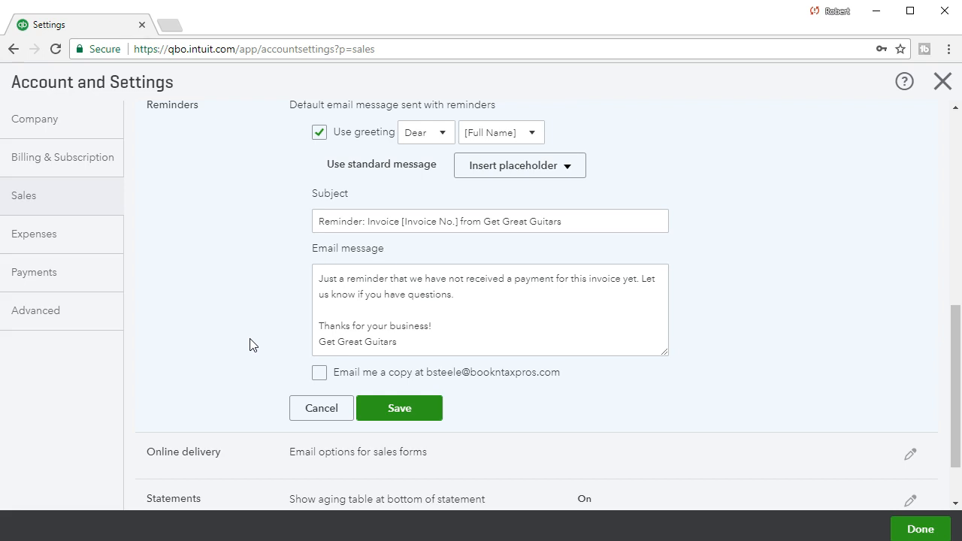
pyautogui.scroll(-1, 251, 345)
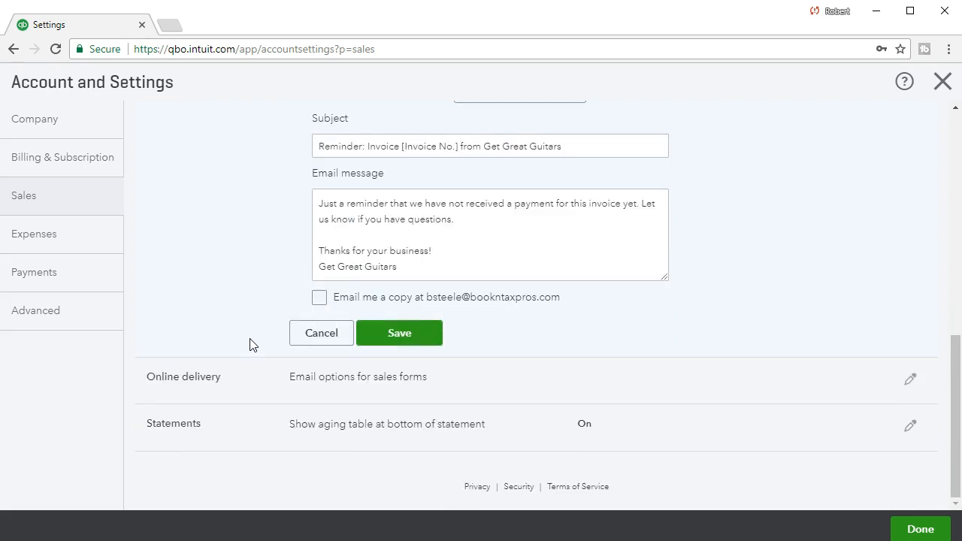
pyautogui.click(237, 383)
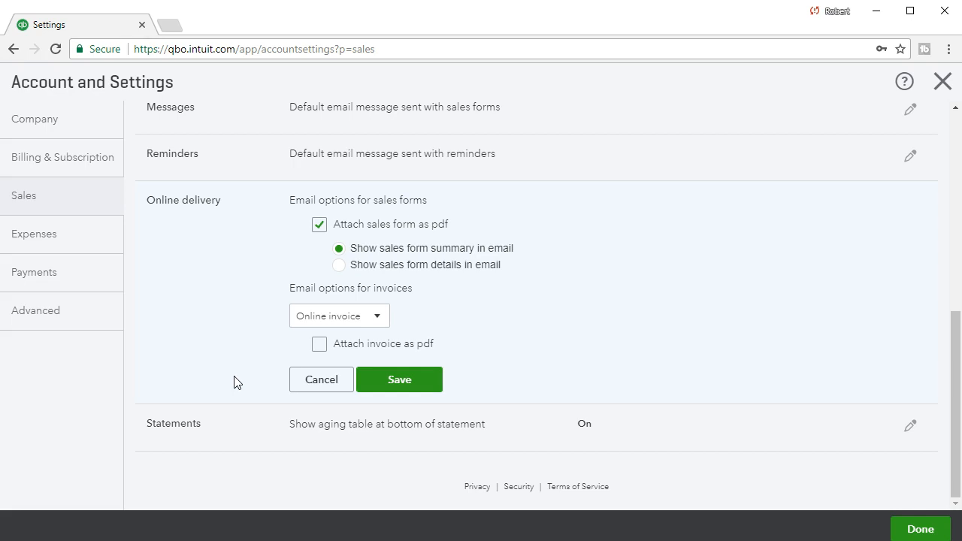
pyautogui.click(231, 434)
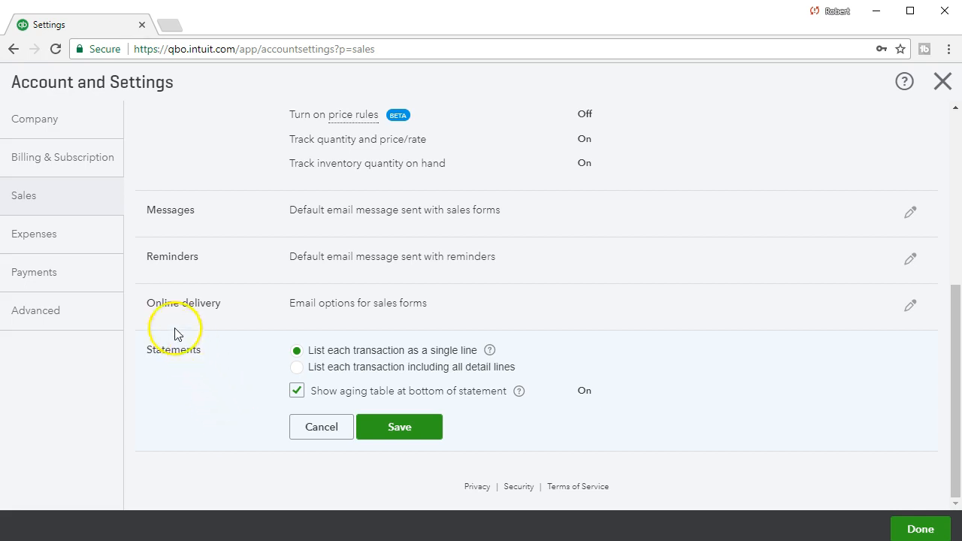
# Switch from the statement options to the Expenses settings
pyautogui.click(99, 252)
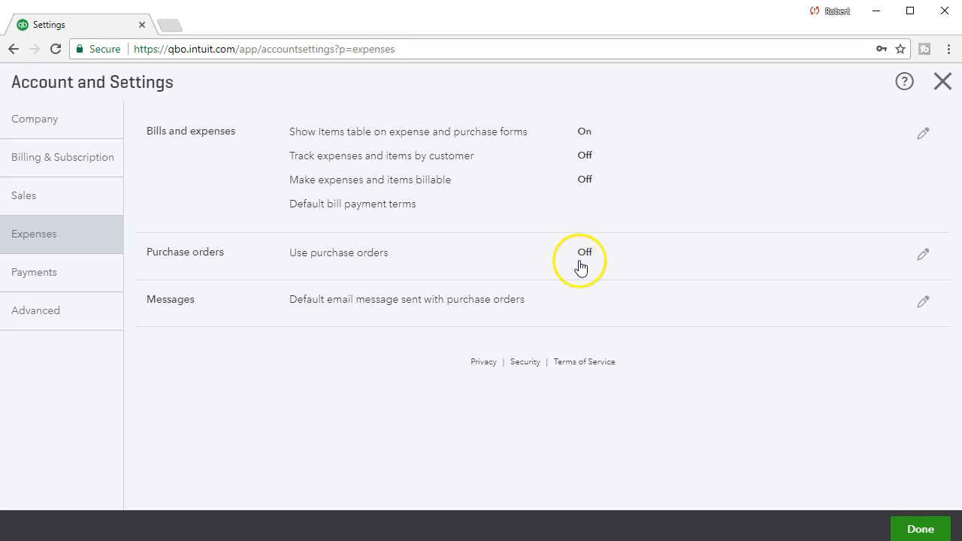
# Turn on Use purchase orders in the Expenses settings and save
pyautogui.click(585, 259)
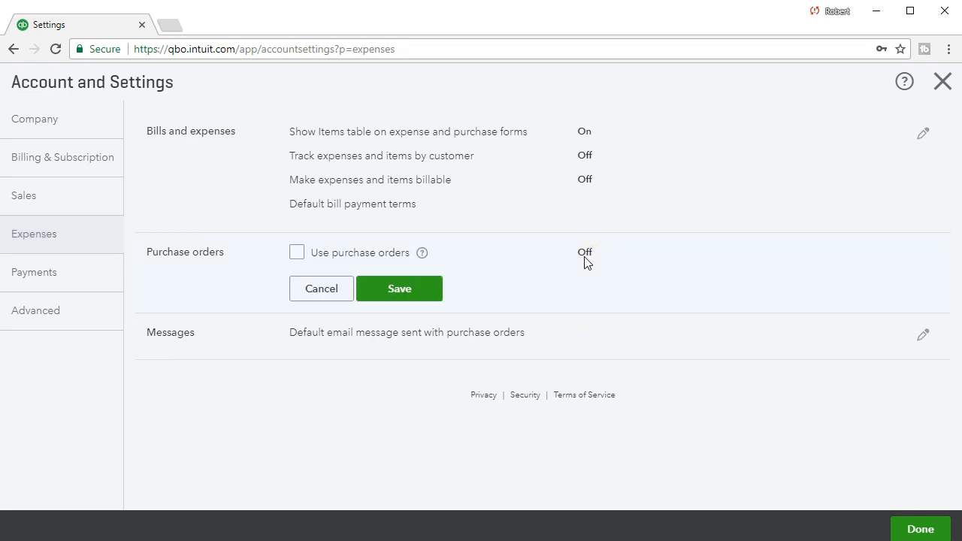
pyautogui.click(297, 252)
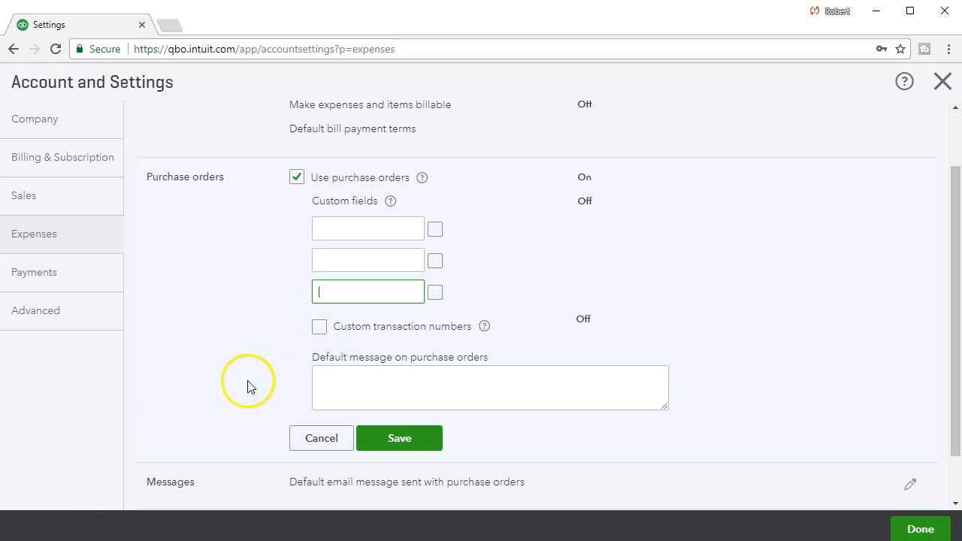
pyautogui.scroll(-2, 224, 412)
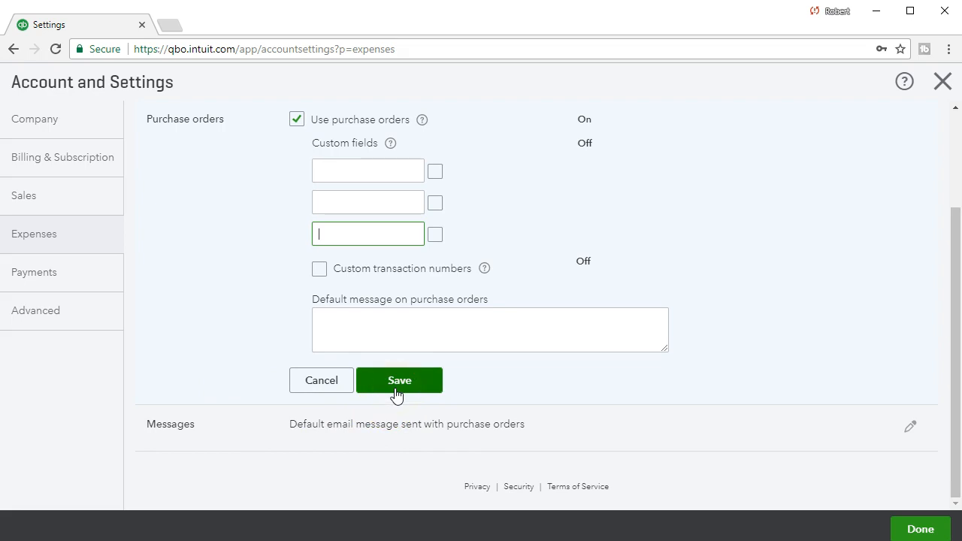
pyautogui.click(396, 395)
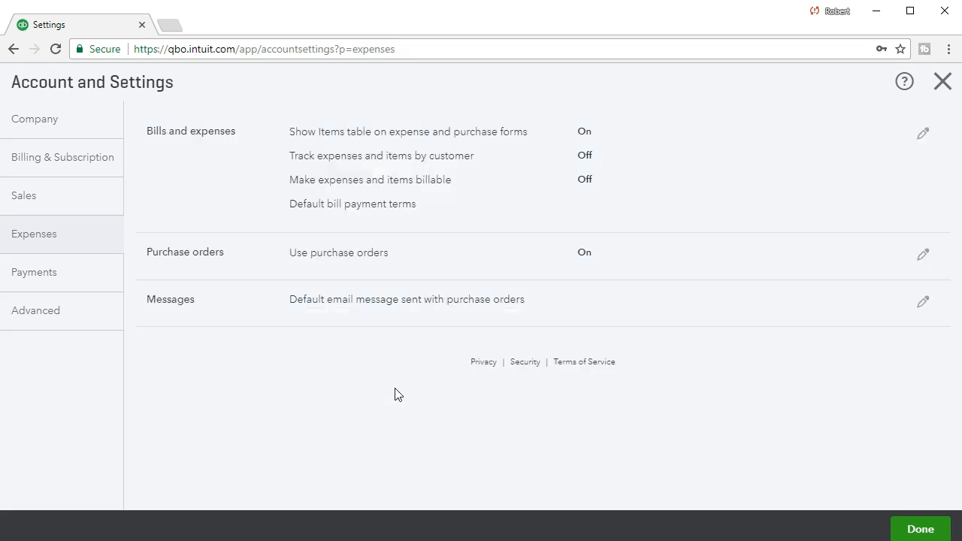
# Review the default purchase order email message, then go to the Payments settings
pyautogui.click(259, 315)
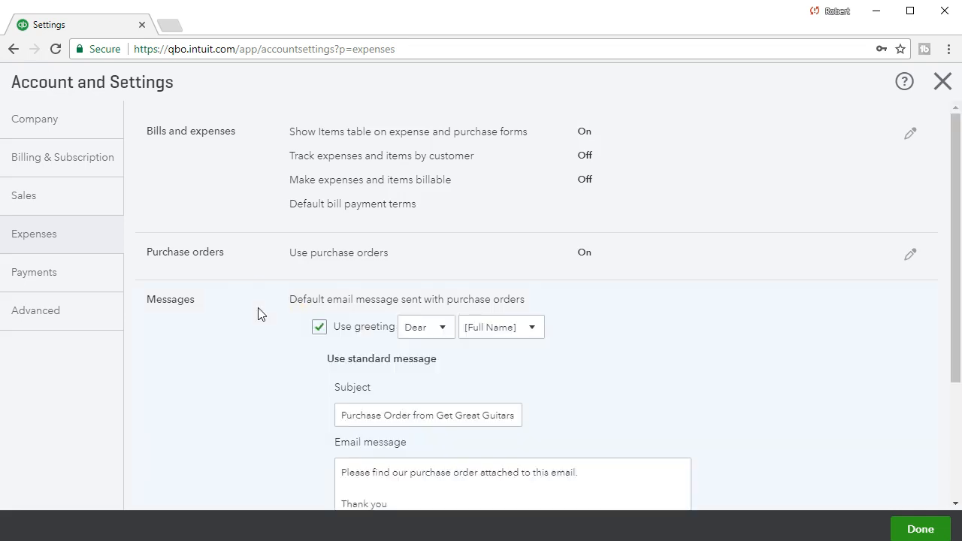
pyautogui.click(257, 360)
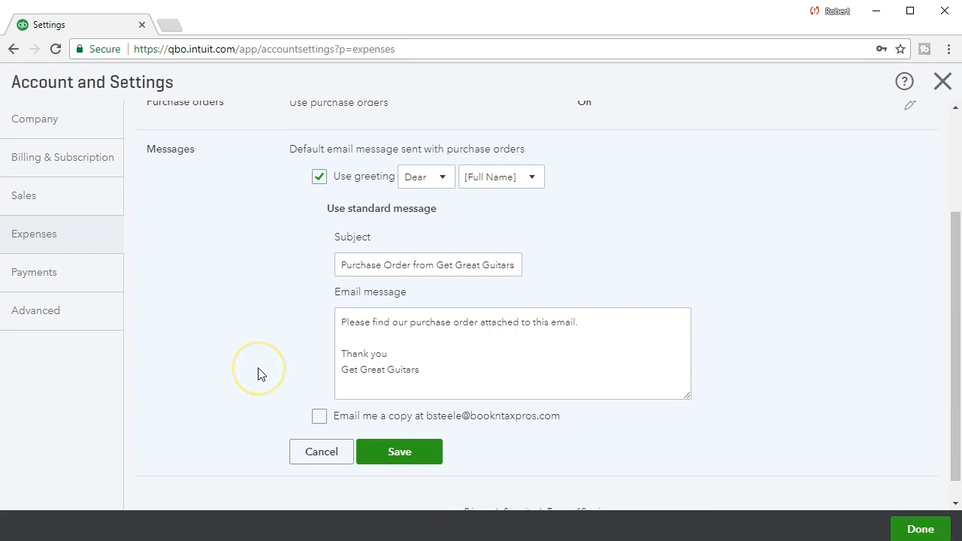
pyautogui.click(232, 393)
pyautogui.click(206, 382)
pyautogui.click(92, 286)
pyautogui.click(221, 299)
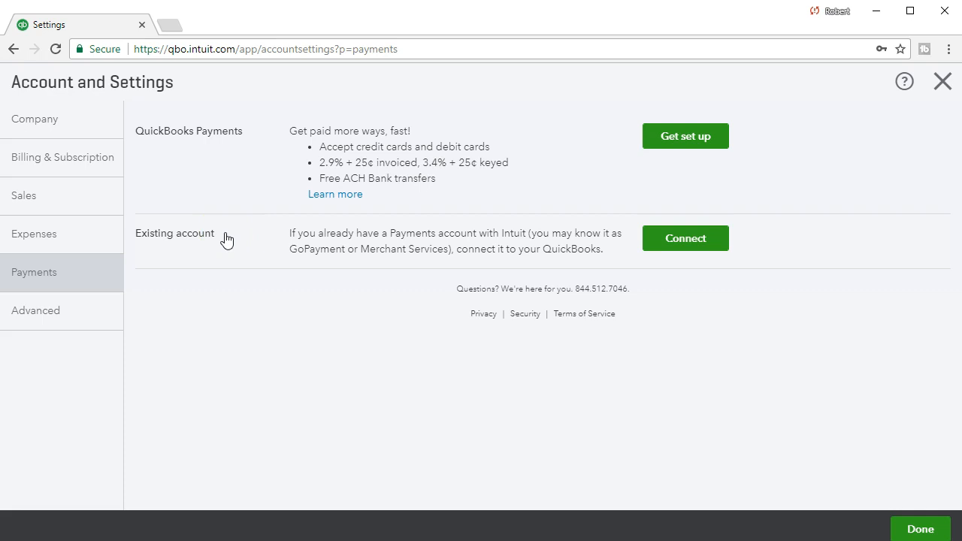
# Show the Advanced section of Account and Settings
pyautogui.click(103, 314)
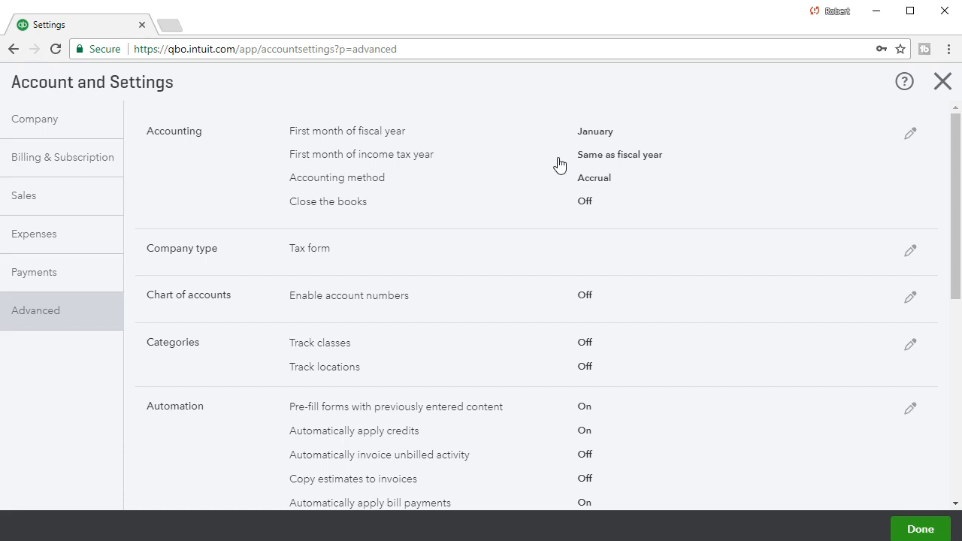
# Edit Company type and review the tax forms, keeping Sole proprietor (Form 1040)
pyautogui.click(545, 181)
pyautogui.click(451, 263)
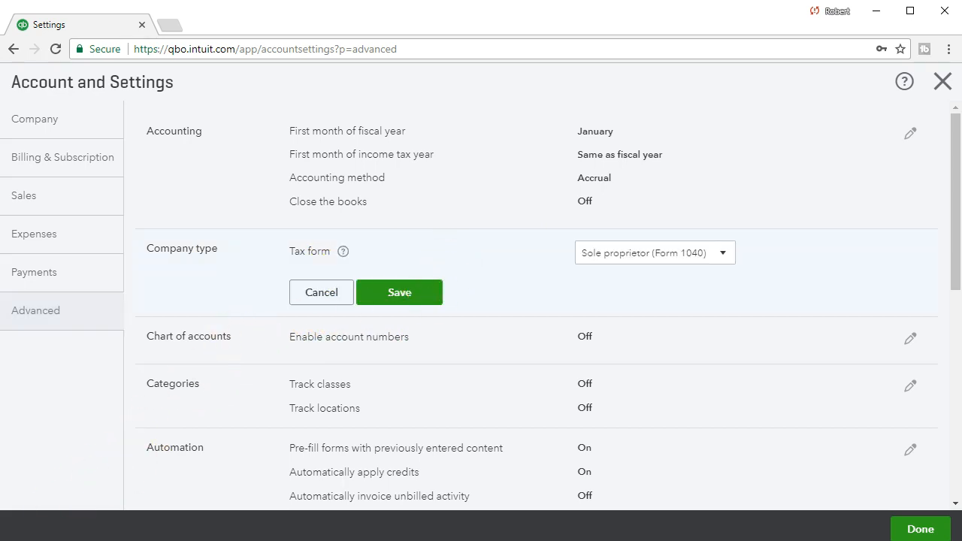
pyautogui.click(723, 255)
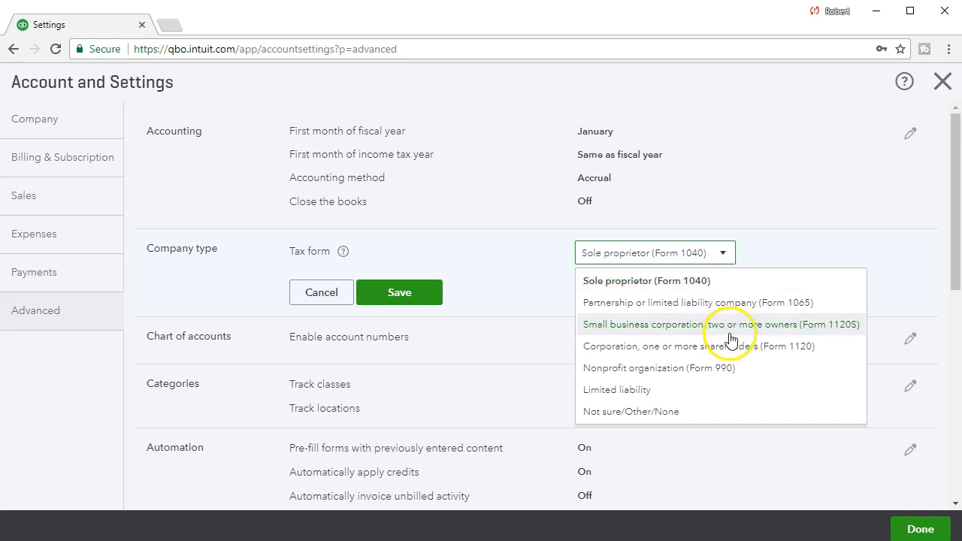
pyautogui.click(765, 245)
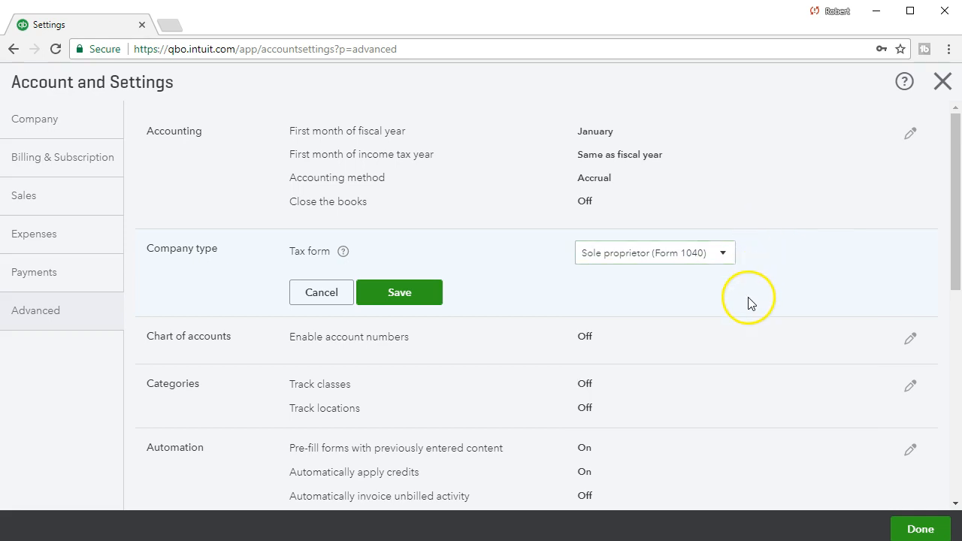
pyautogui.scroll(-1, 748, 303)
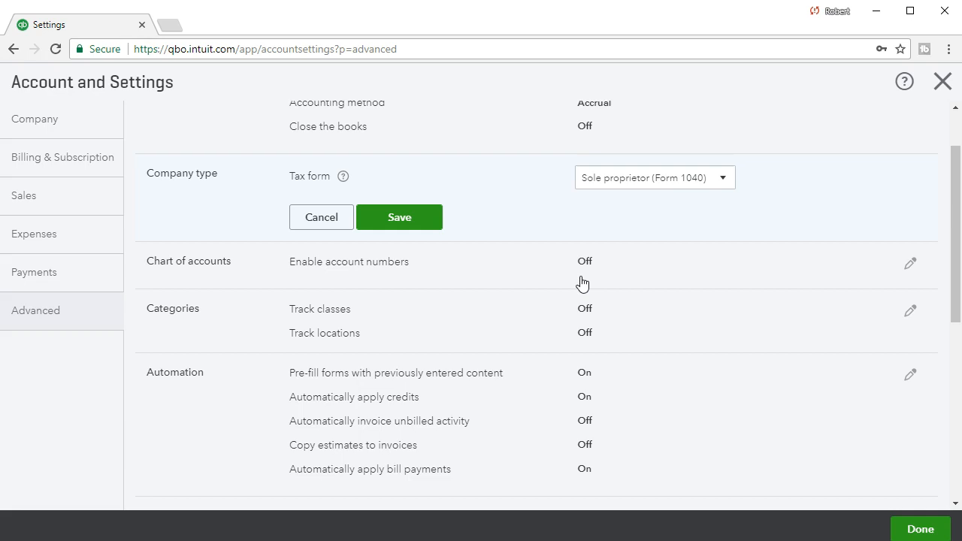
pyautogui.scroll(-1, 583, 283)
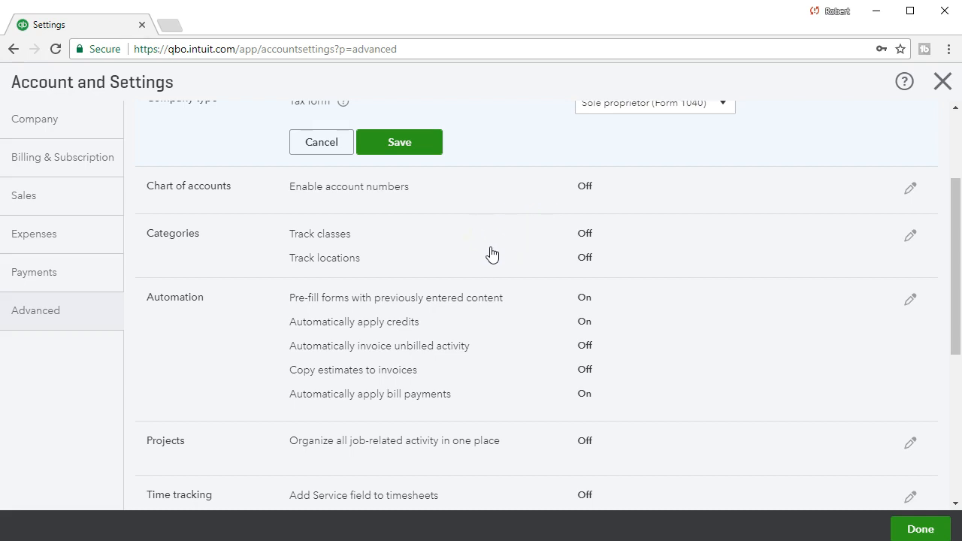
pyautogui.click(474, 273)
pyautogui.scroll(-1, 233, 325)
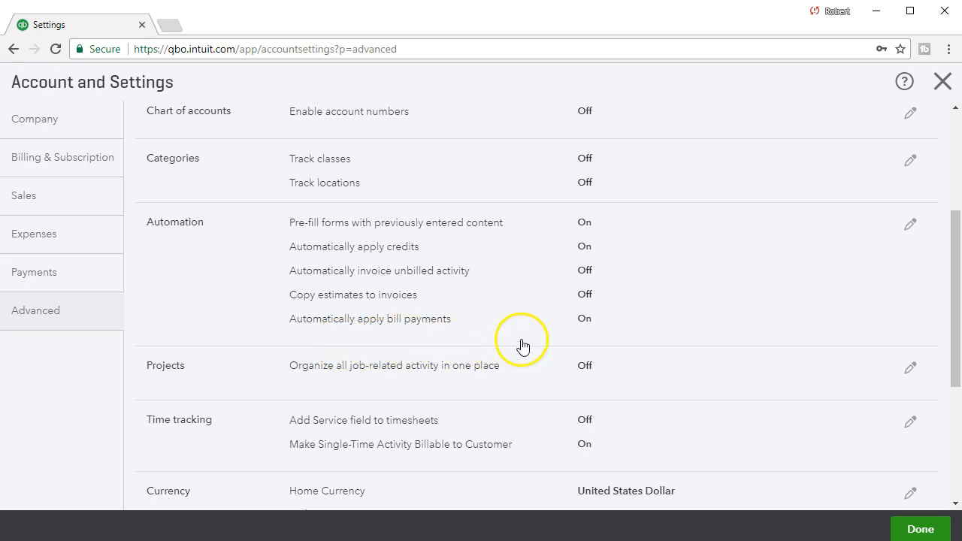
pyautogui.scroll(-1, 521, 345)
pyautogui.scroll(-1, 524, 346)
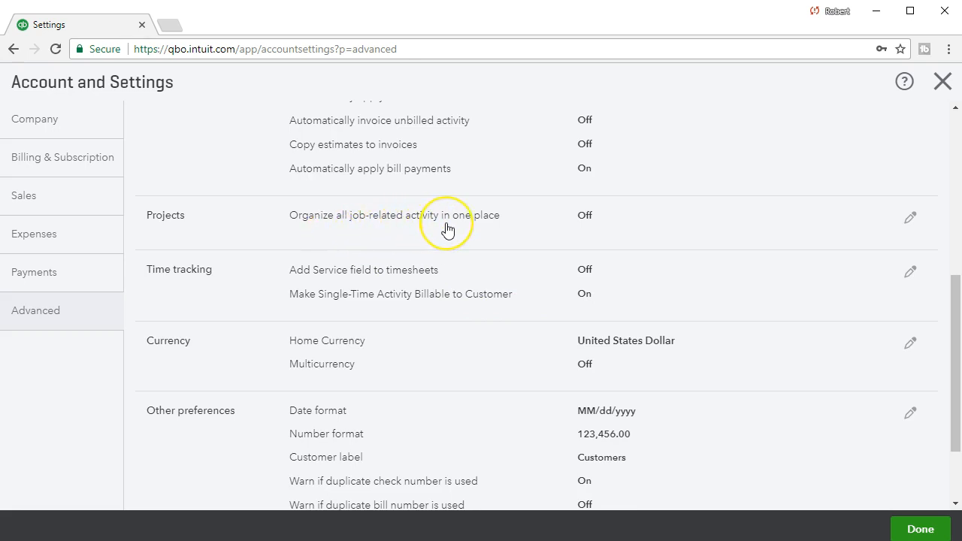
pyautogui.scroll(-1, 446, 229)
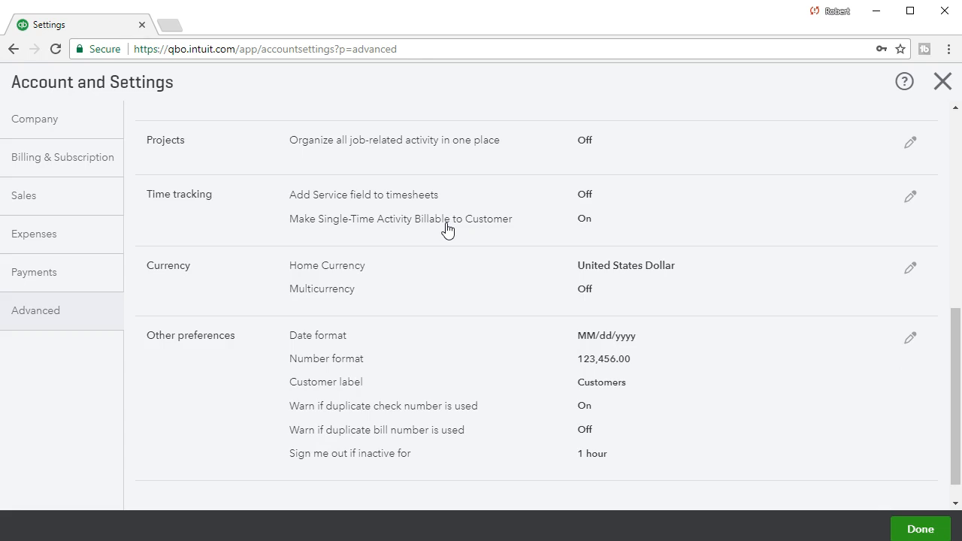
pyautogui.click(419, 242)
pyautogui.scroll(-1, 420, 241)
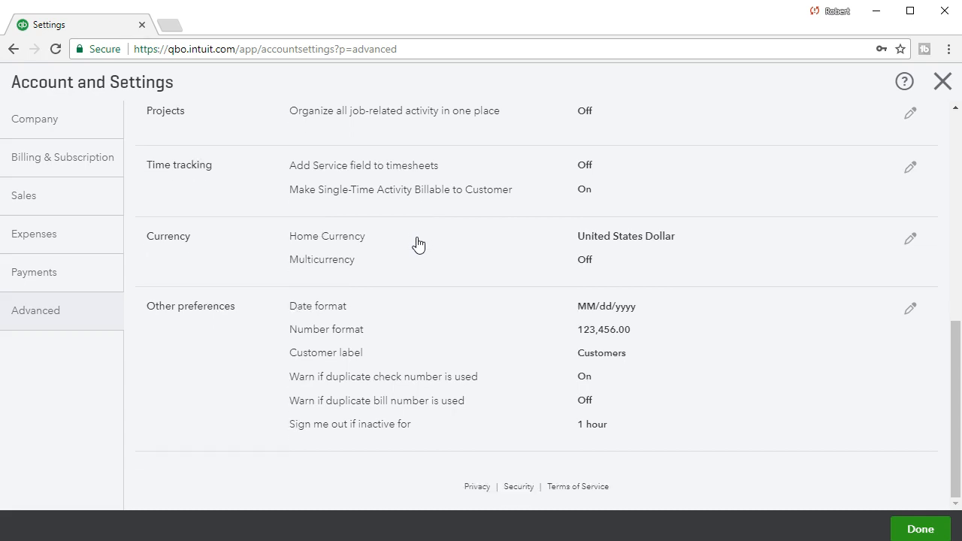